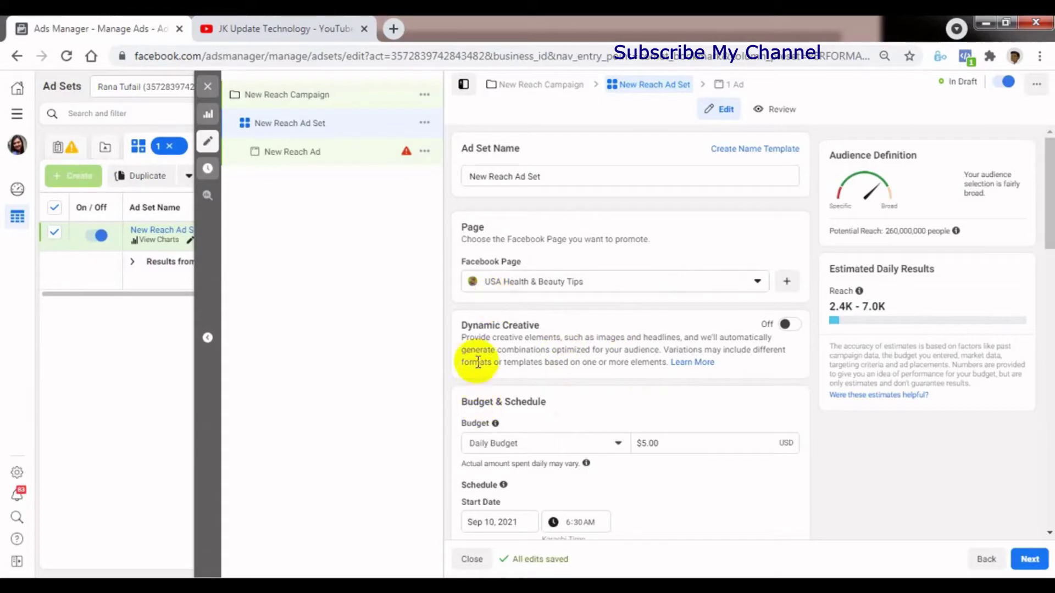
Step: Read the description of the Dynamic Creative option in New Reach Ad Set
left_click_drag(461, 337, 654, 374)
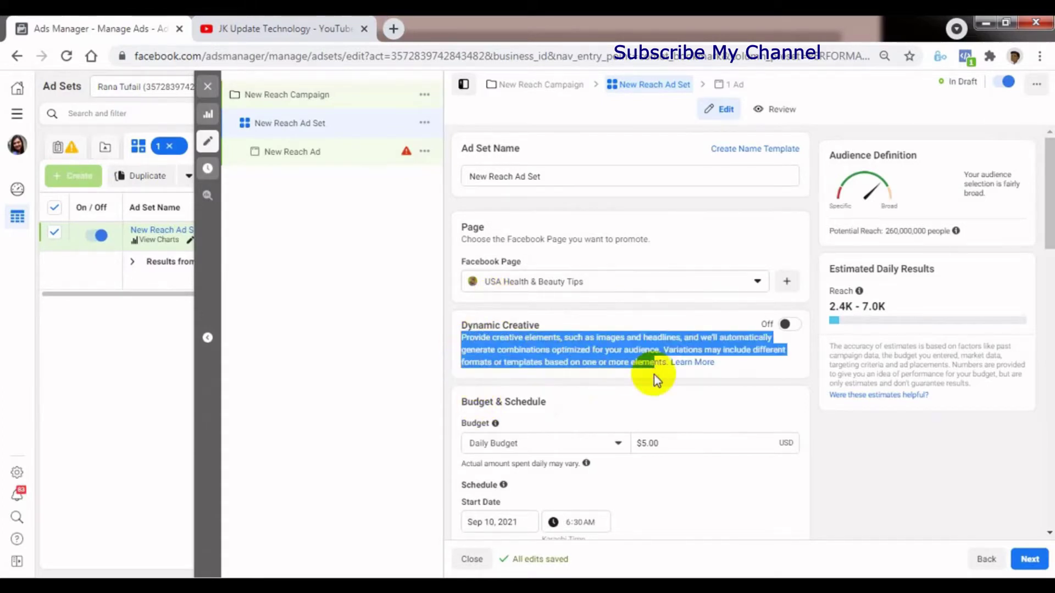
left_click(428, 327)
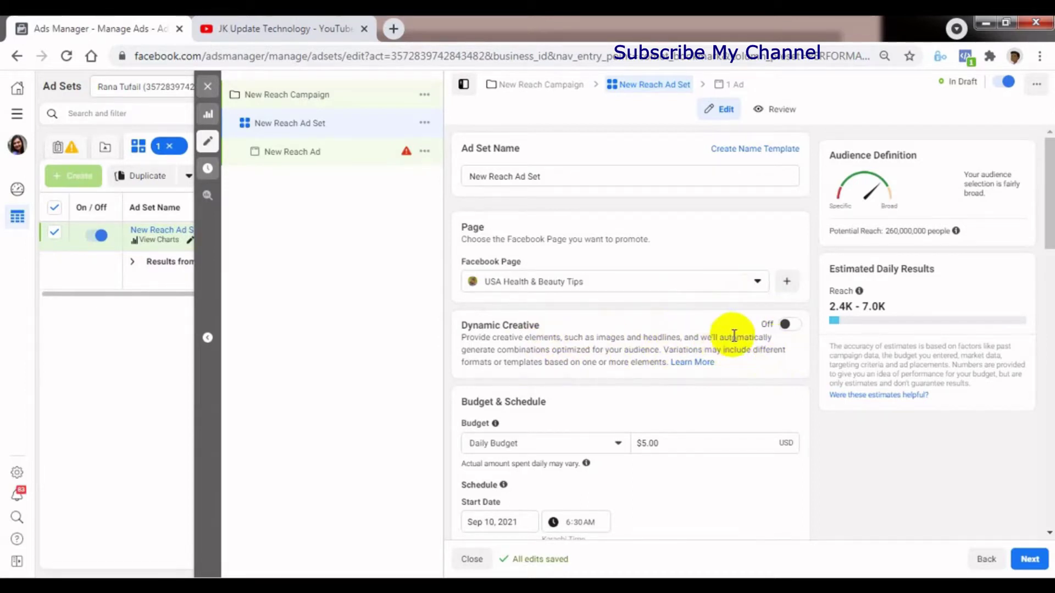
Step: Add the account image 1.jpg as the media for New Reach Ad, keeping the default crop and optimization
left_click(736, 84)
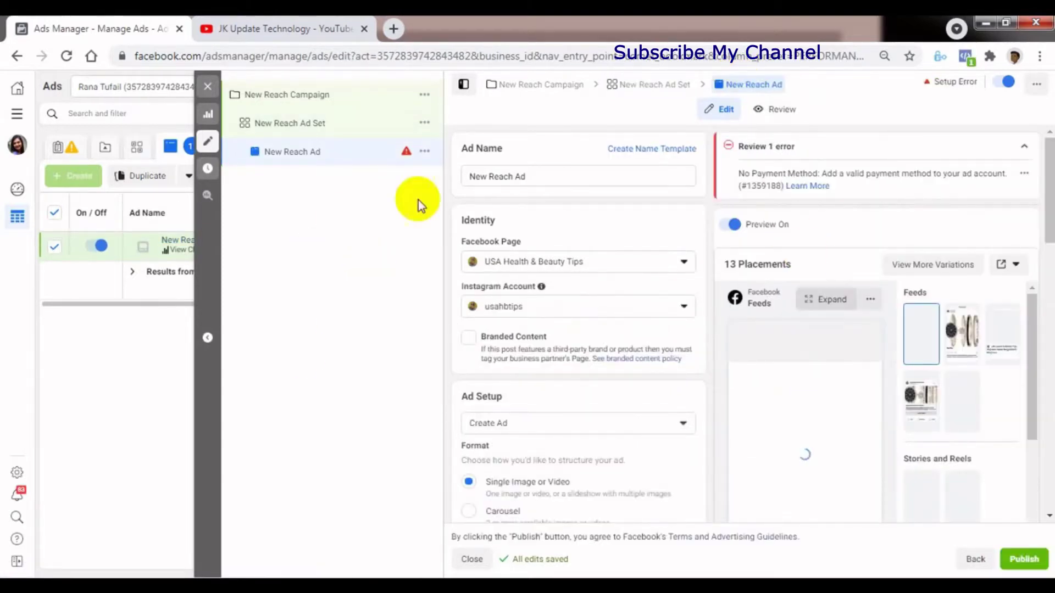
left_click_drag(1050, 212, 1044, 263)
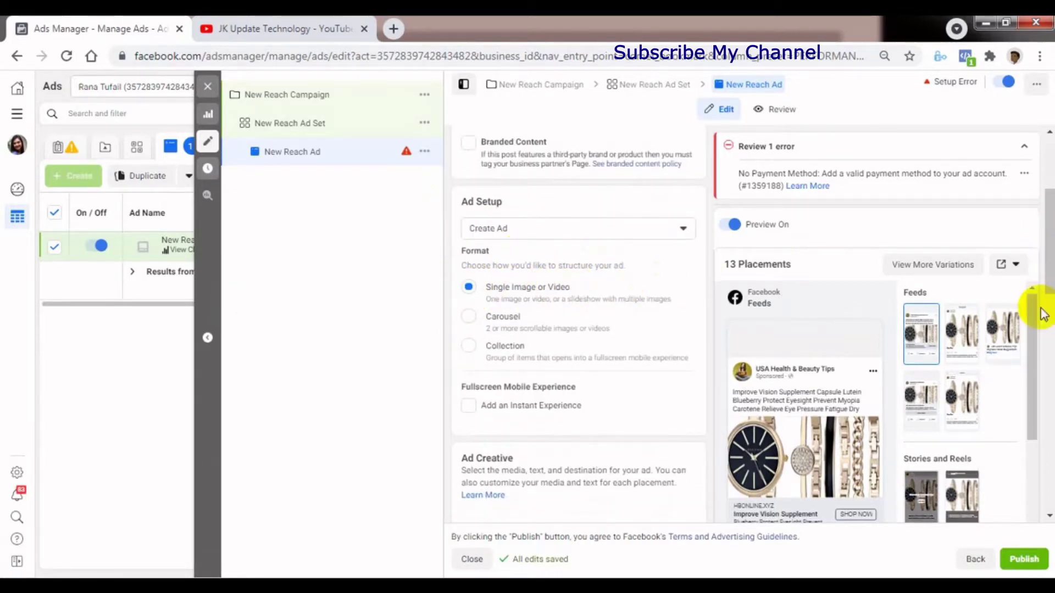
left_click_drag(1043, 278, 1043, 307)
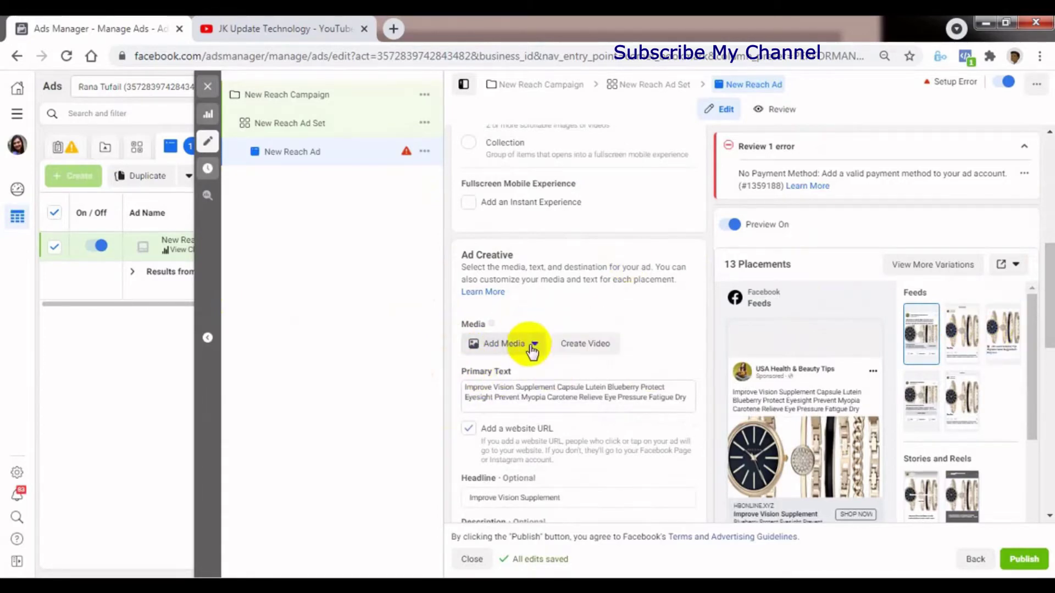
left_click(531, 345)
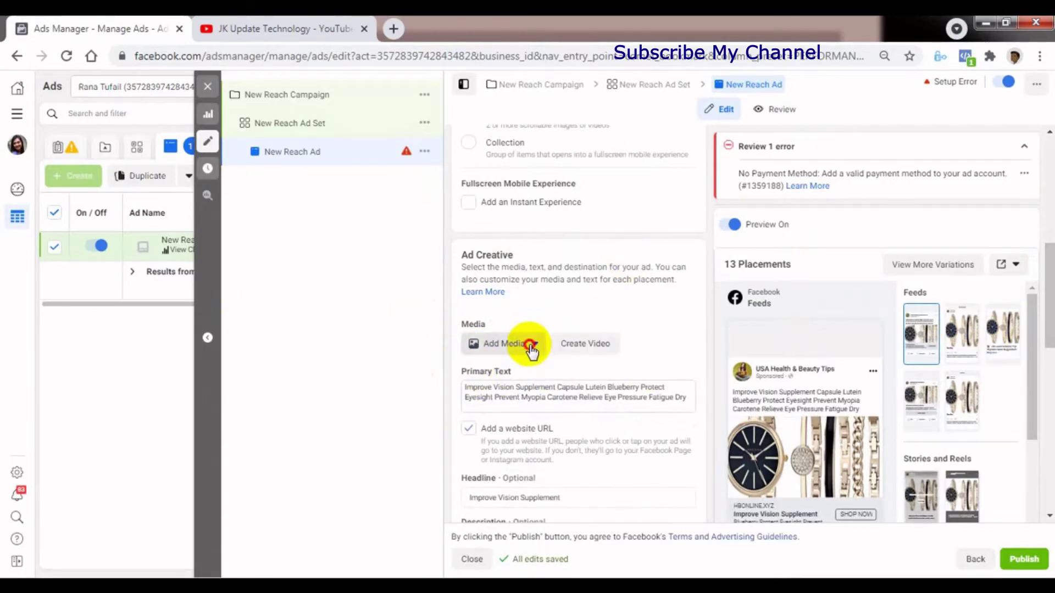
left_click(406, 357)
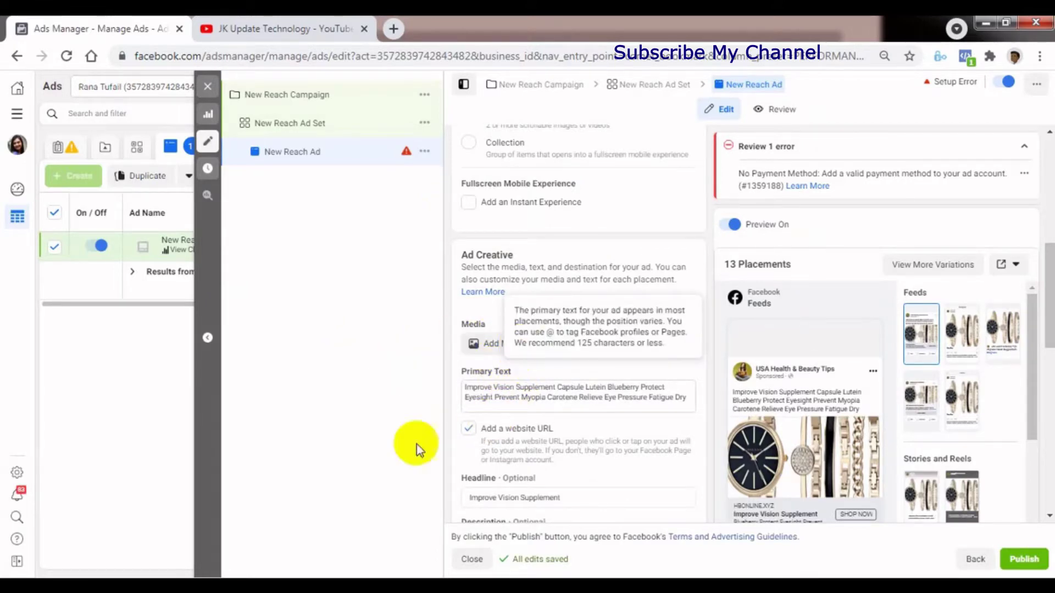
left_click(502, 344)
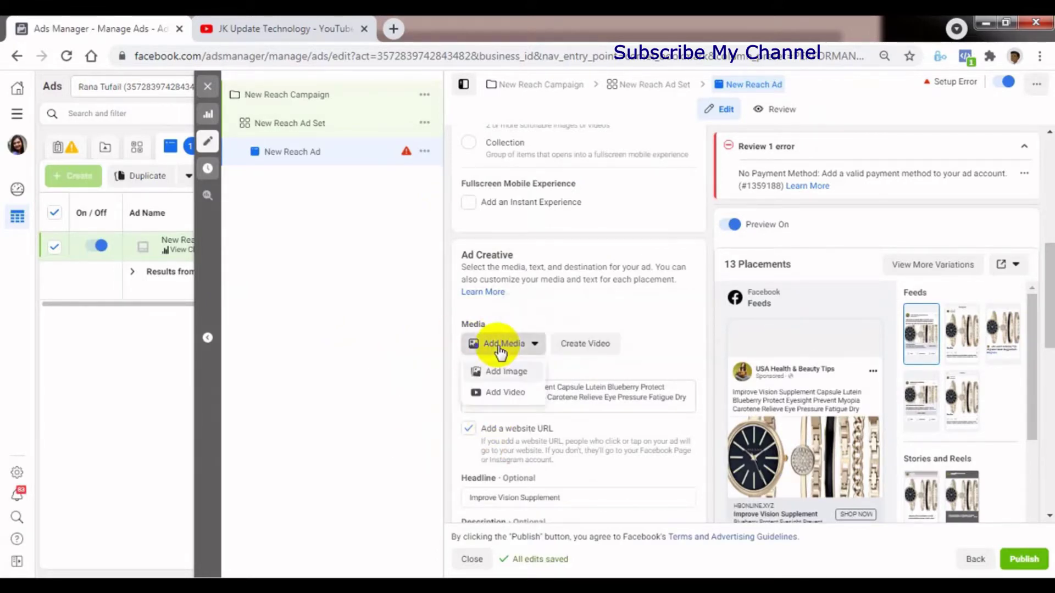
left_click(489, 371)
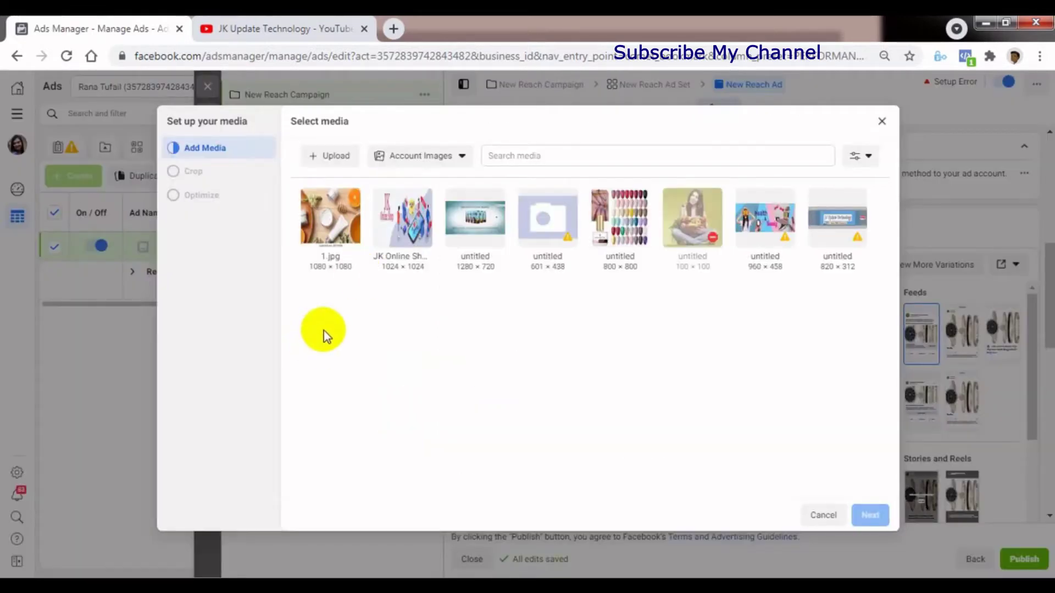
left_click(333, 245)
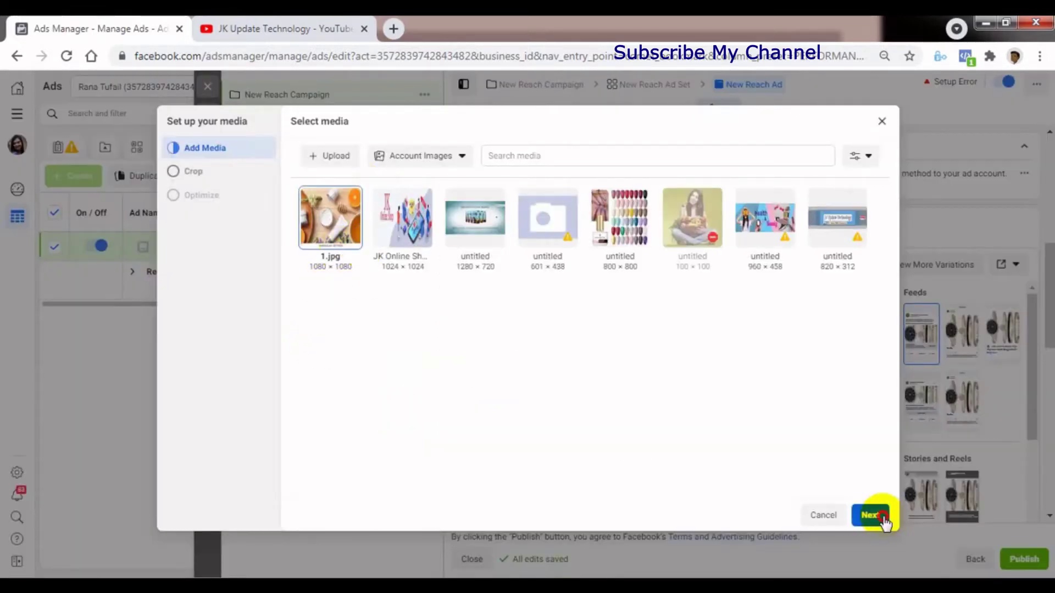
left_click(870, 515)
left_click(879, 516)
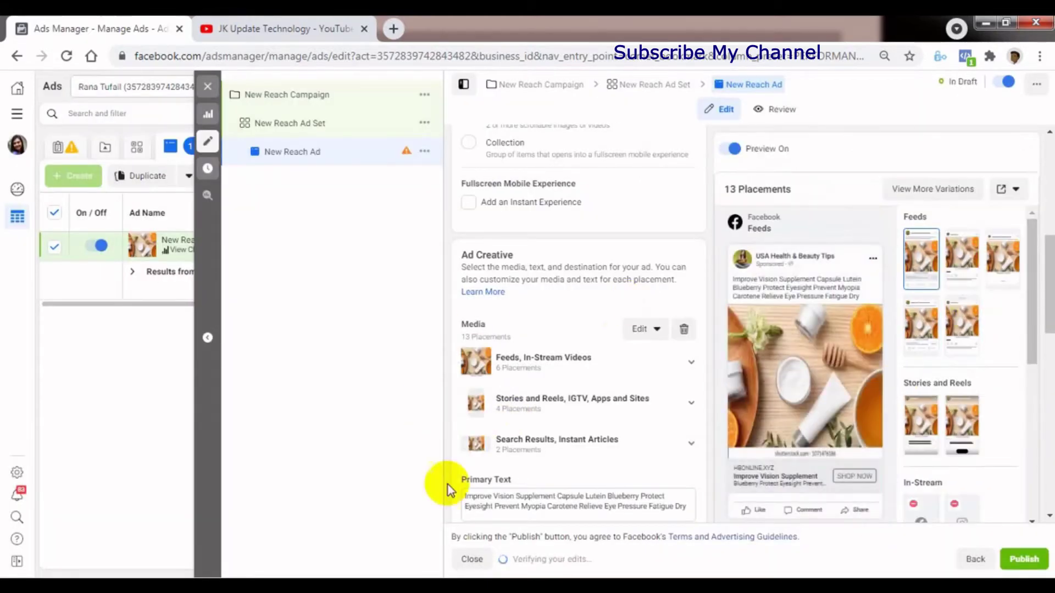
Step: Review the ad's format and media placements, and check the Dynamic Creative setting in New Reach Ad Set
mouse_move(1047, 306)
left_mouse_down()
mouse_move(1047, 351)
mouse_move(1037, 298)
left_mouse_up()
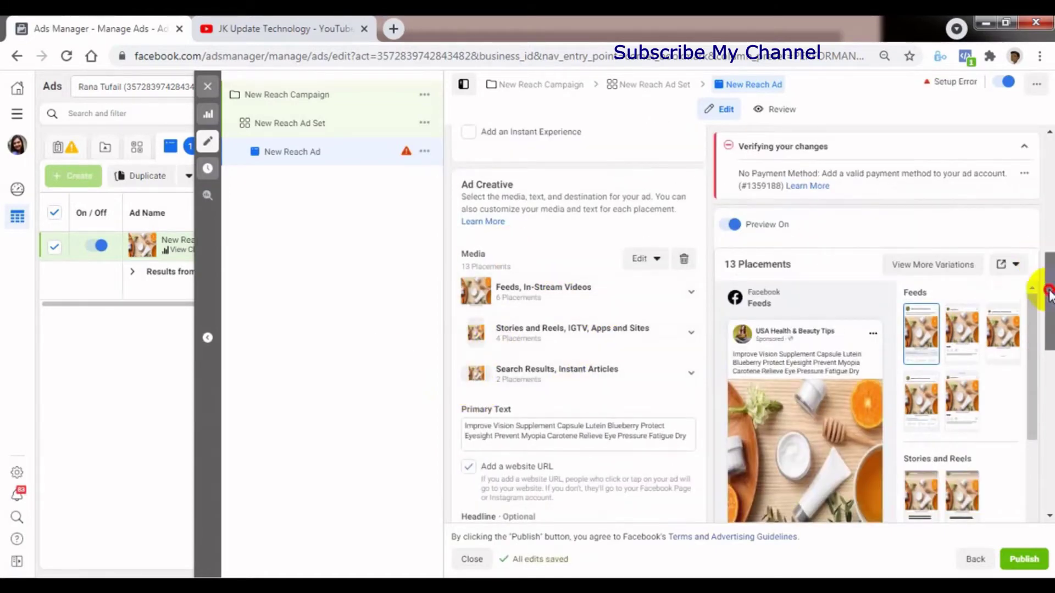
left_click_drag(1042, 267, 629, 164)
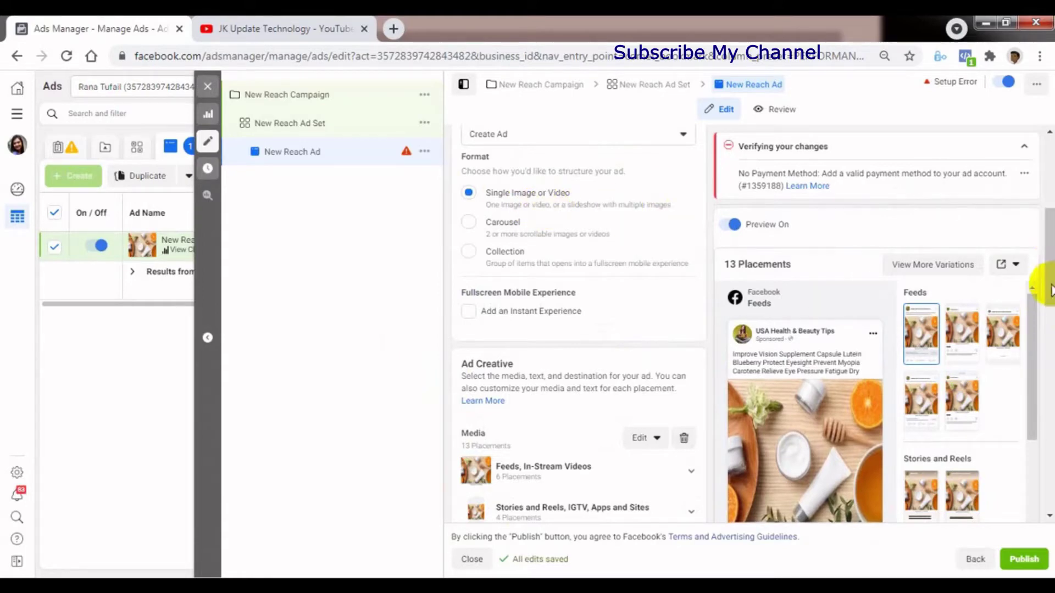
left_click_drag(1049, 293, 1050, 322)
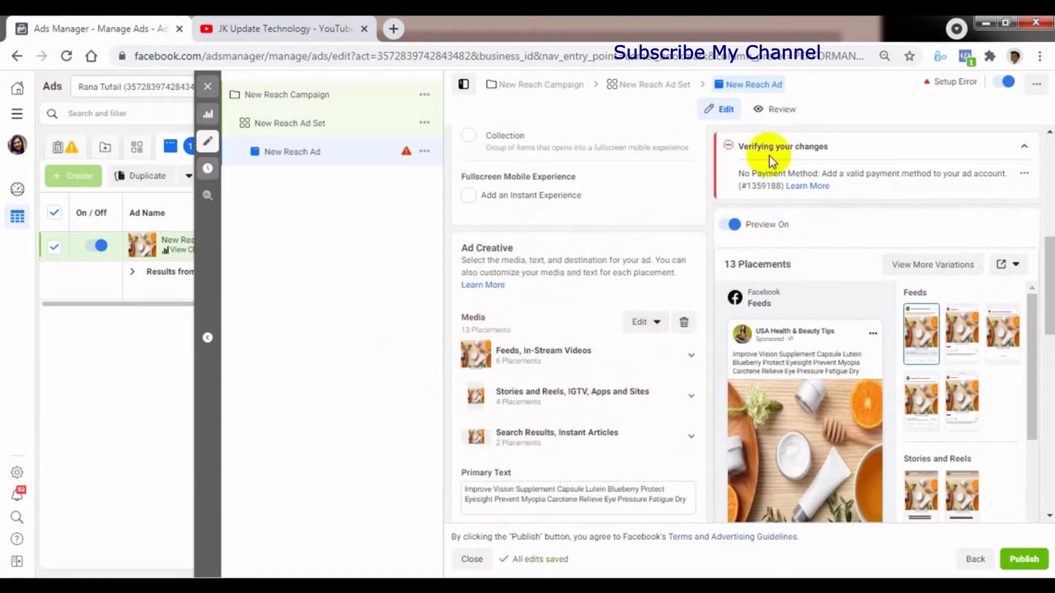
left_click(640, 84)
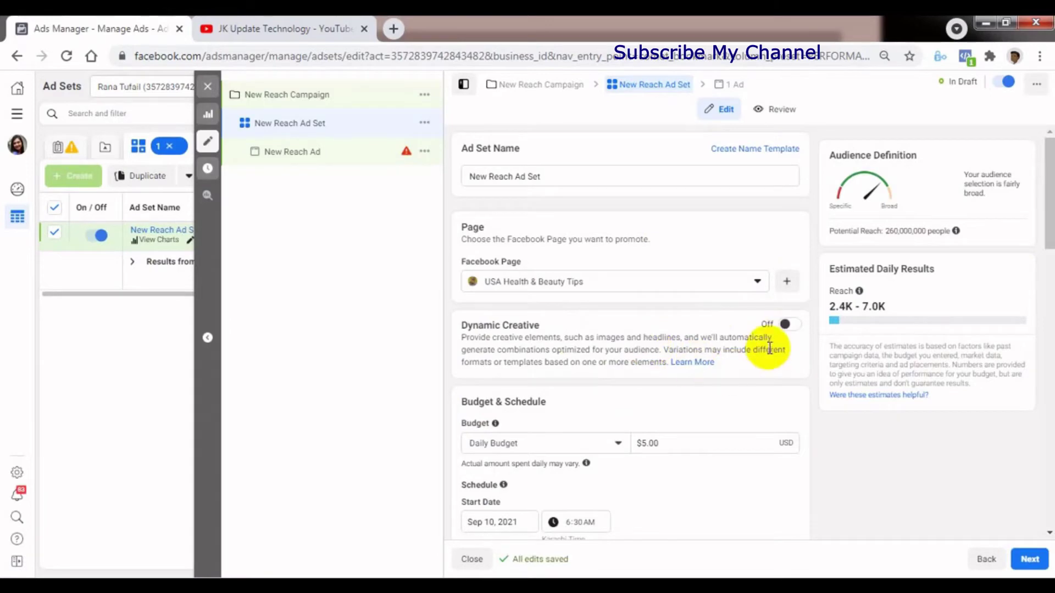
Step: Remove all media from the Ad Creative section of New Reach Ad
left_click(730, 84)
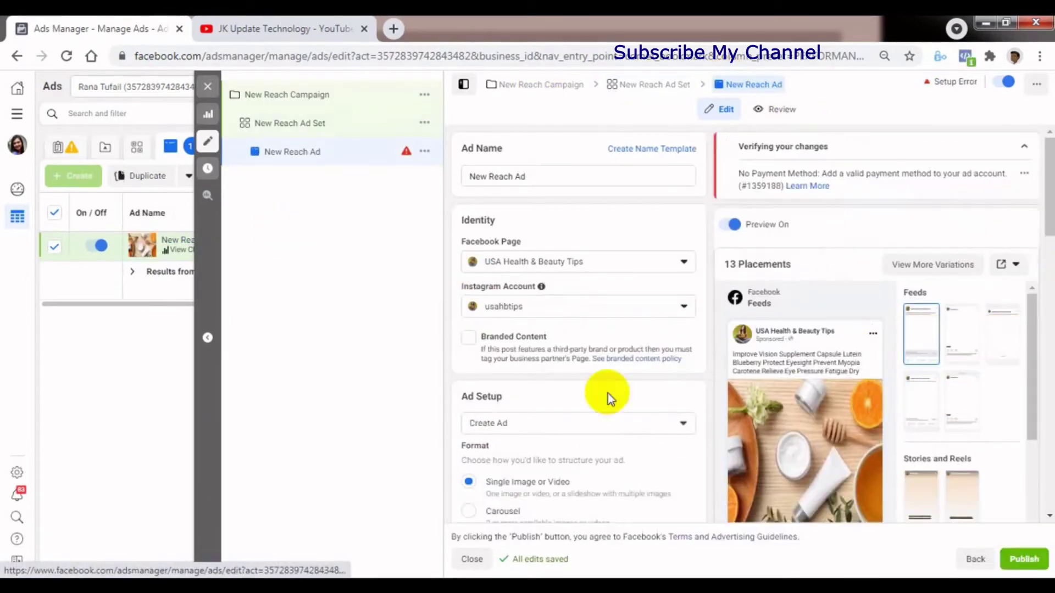
left_click_drag(1048, 224, 1047, 316)
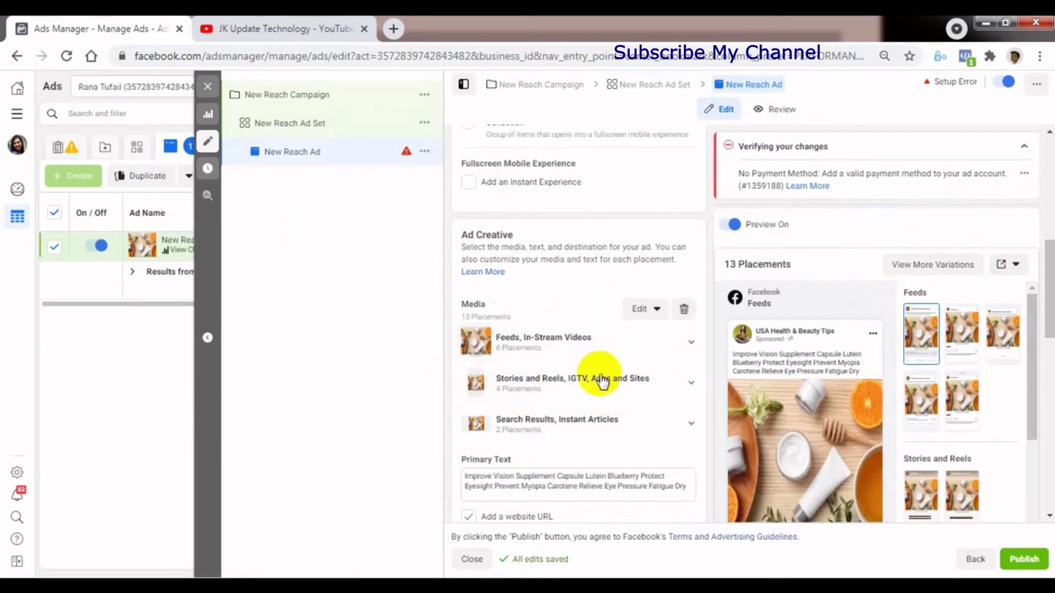
left_click(644, 309)
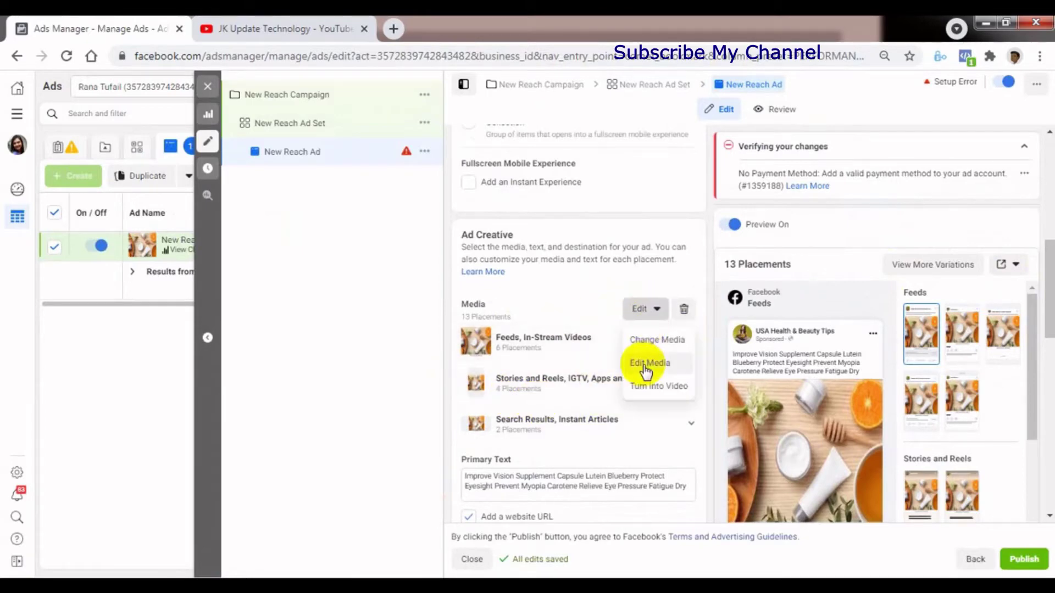
left_click(390, 365)
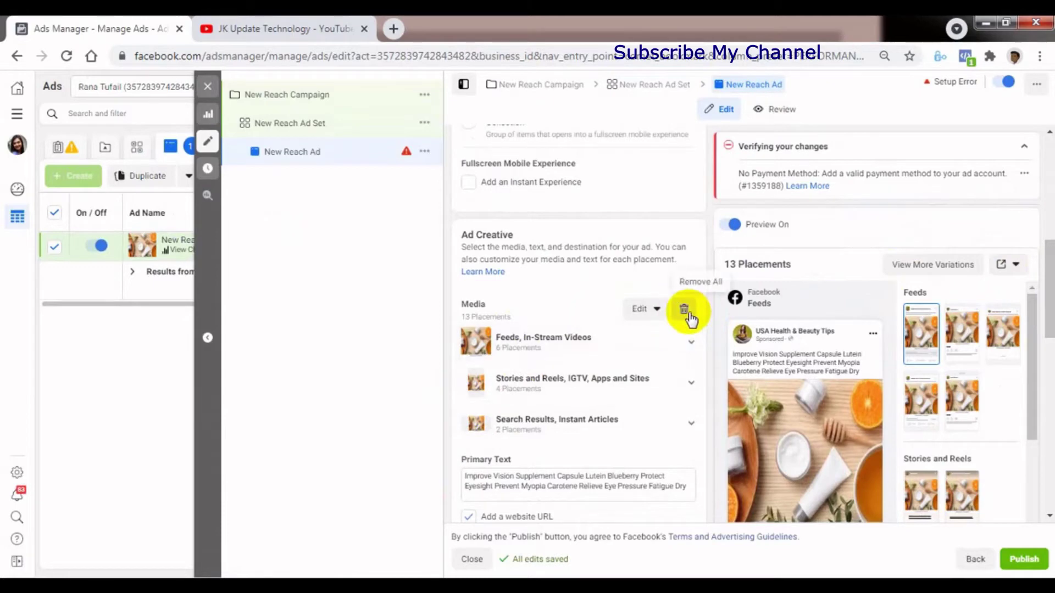
left_click(685, 311)
left_click(526, 328)
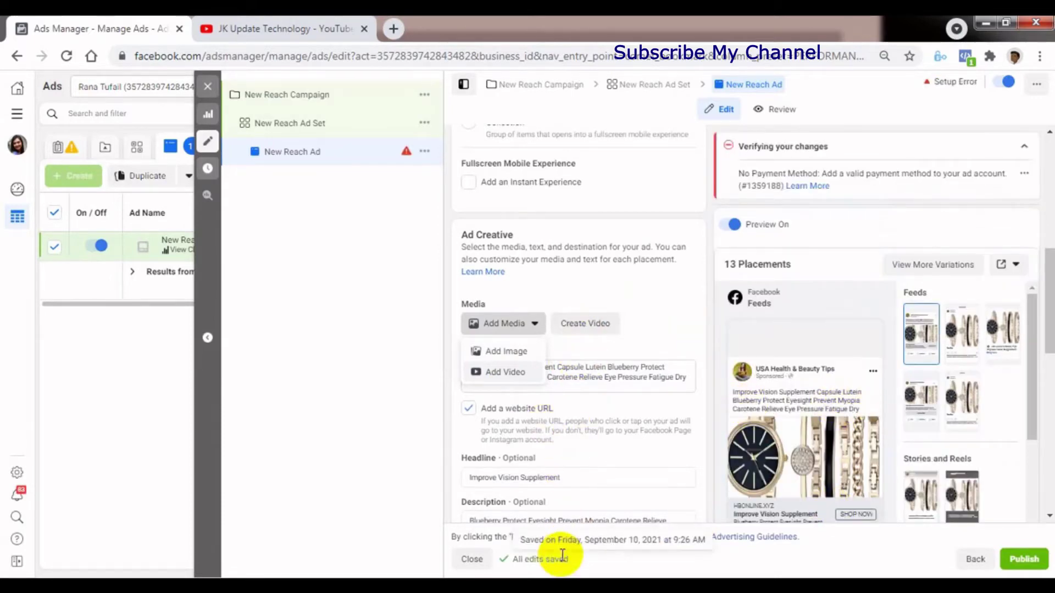
left_click(596, 415)
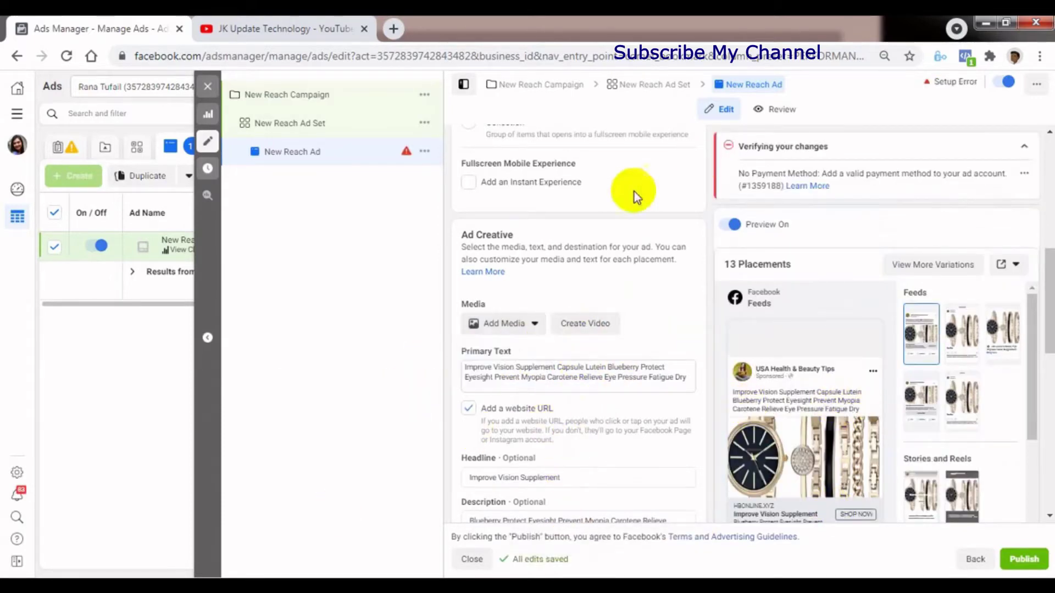
Step: Turn on Dynamic Creative for New Reach Ad Set and accept the explanation of how it works
left_click(654, 91)
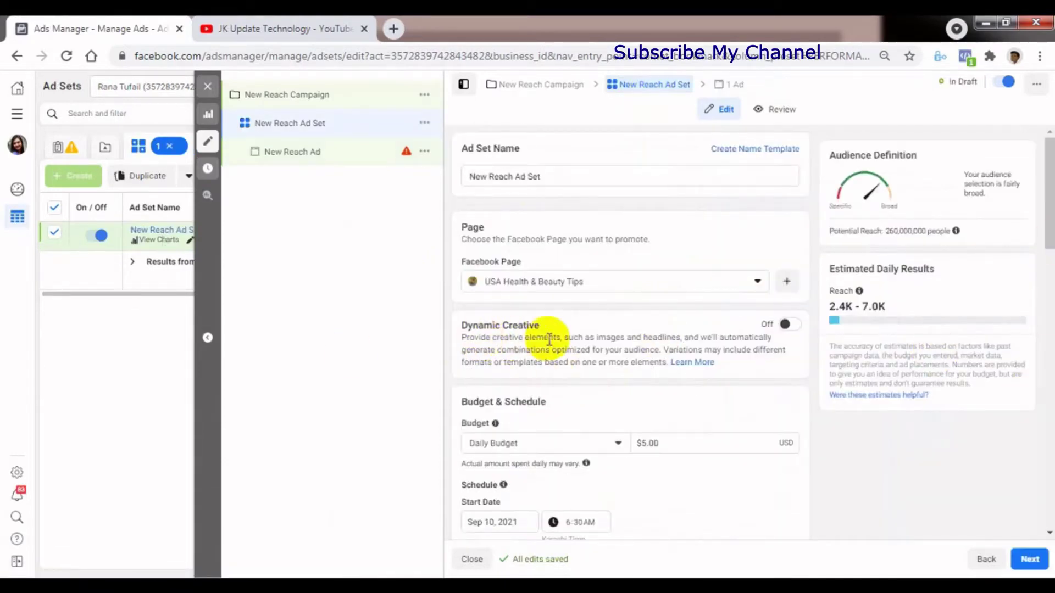
left_click(787, 326)
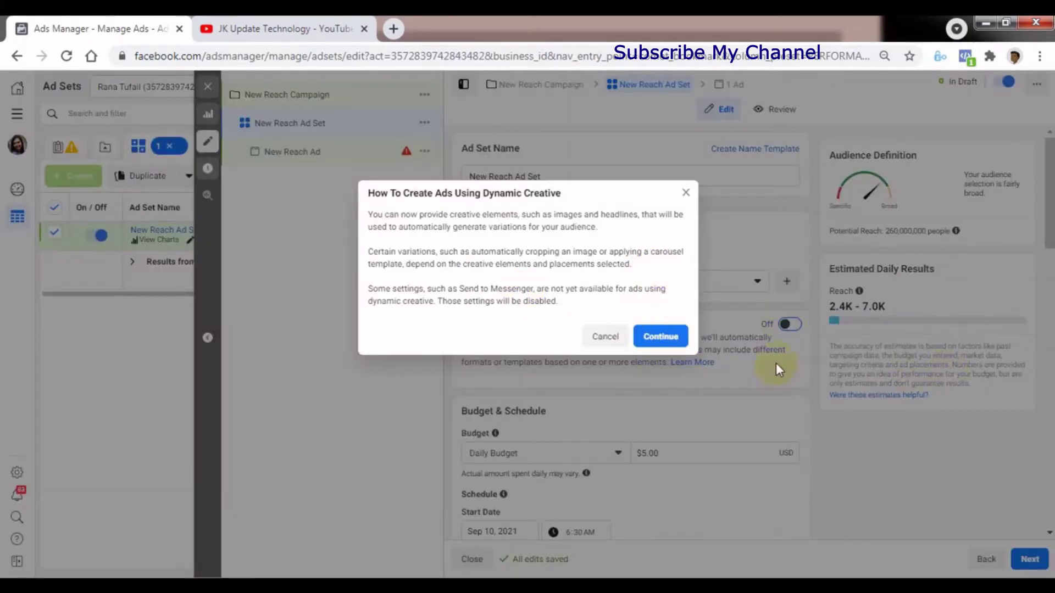
left_click(660, 336)
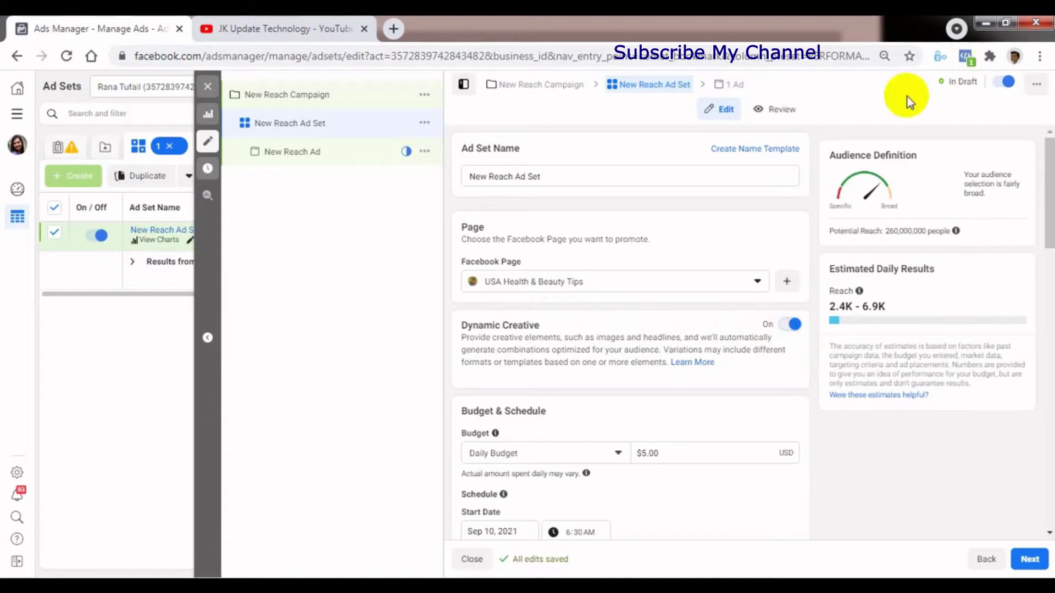
Step: Examine the format and media options of New Reach Ad against the ad set's Dynamic Creative setting
left_click(736, 84)
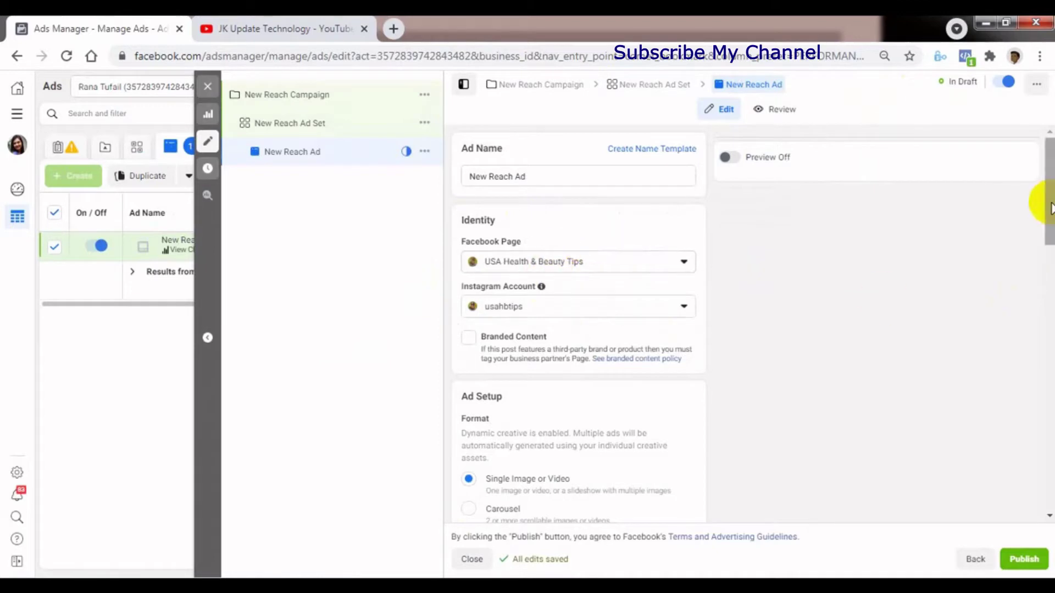
left_click_drag(1049, 207, 1050, 260)
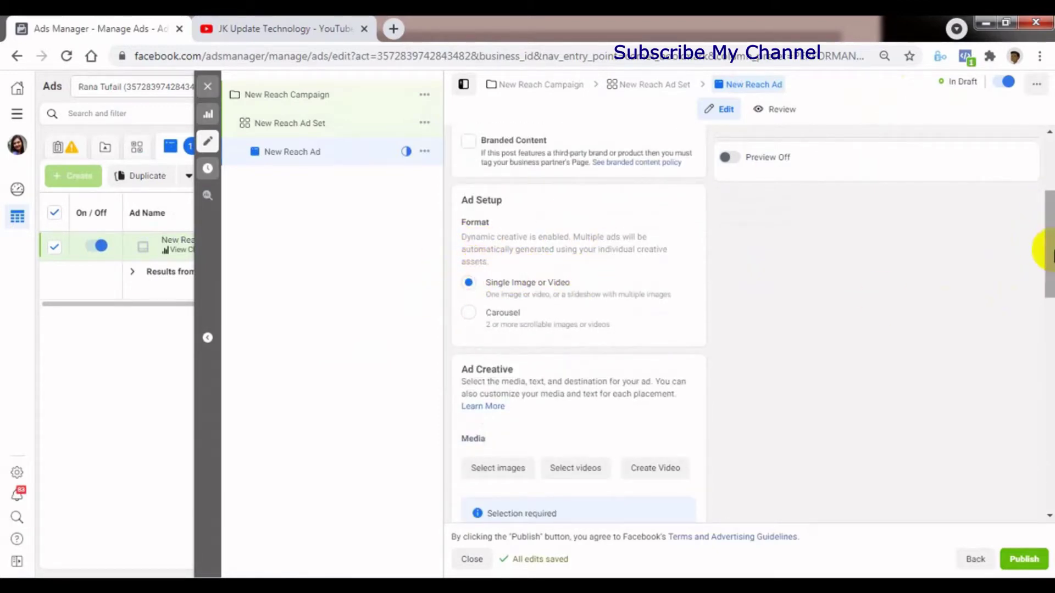
left_click_drag(1043, 275, 1050, 295)
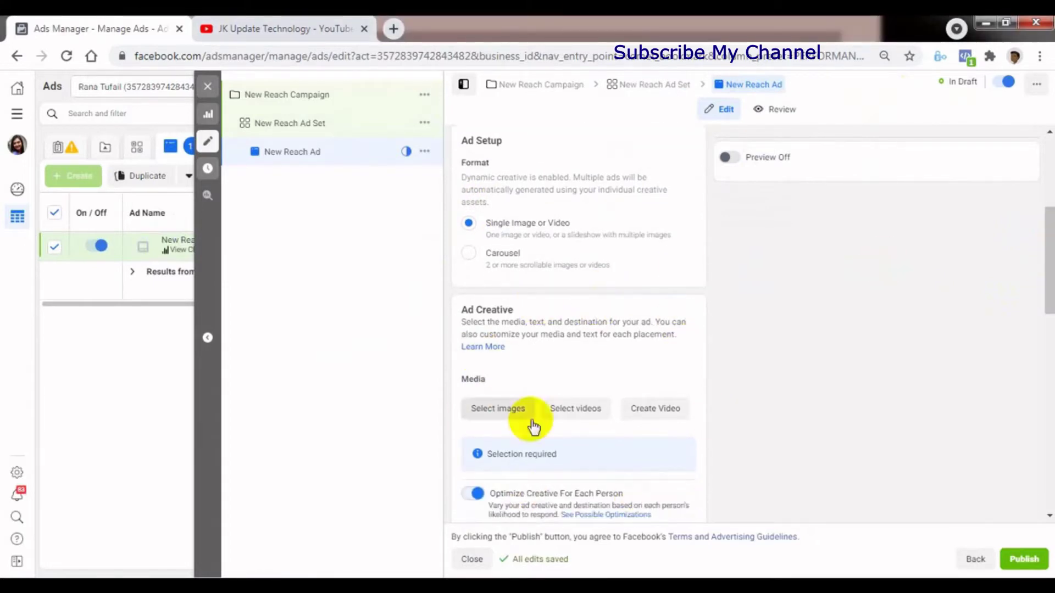
left_click(657, 87)
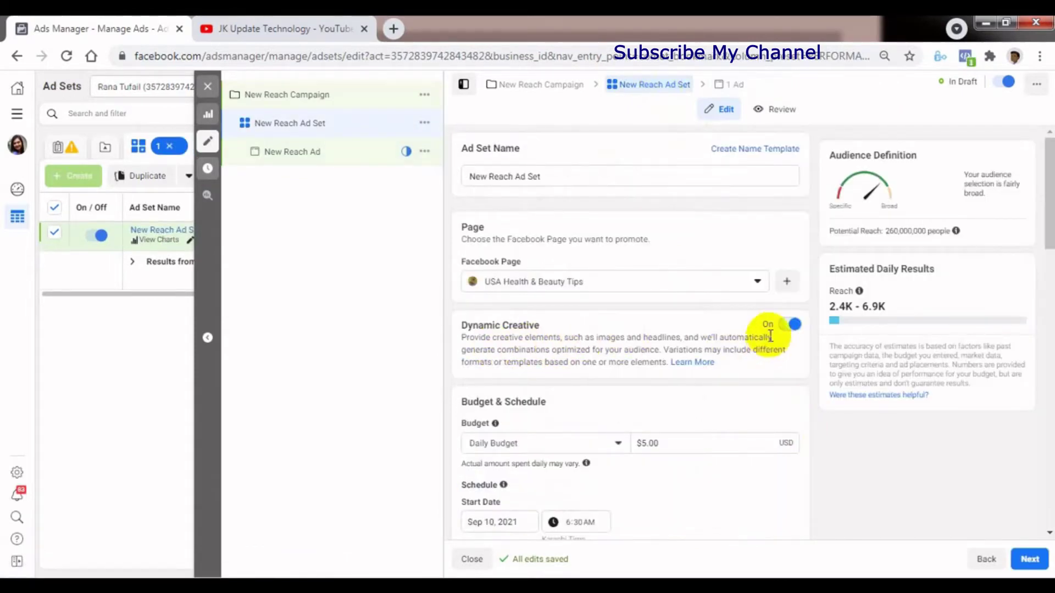
triple_click(733, 85)
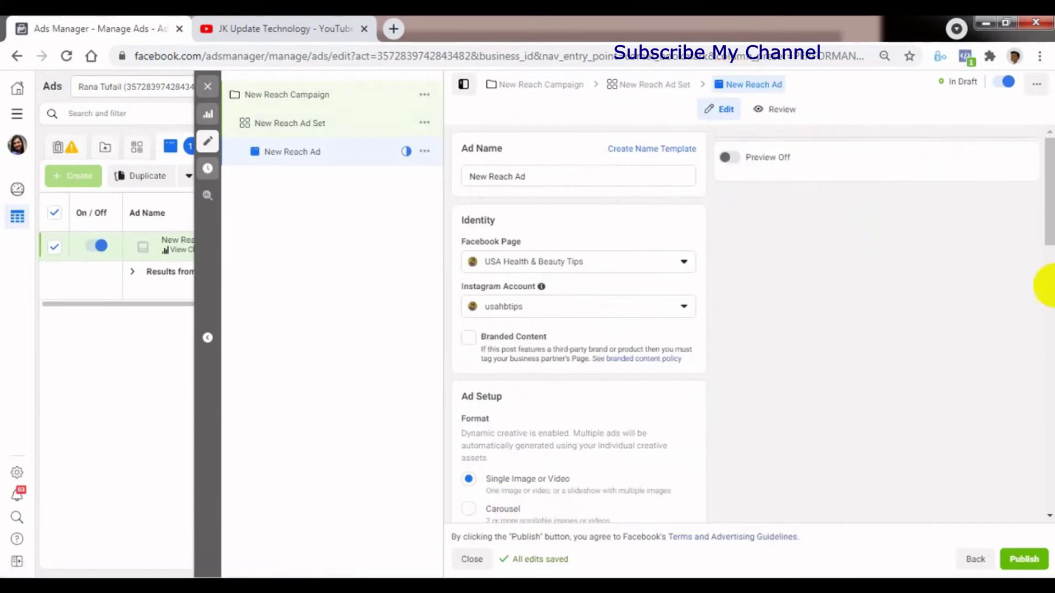
left_click_drag(1047, 241, 1038, 295)
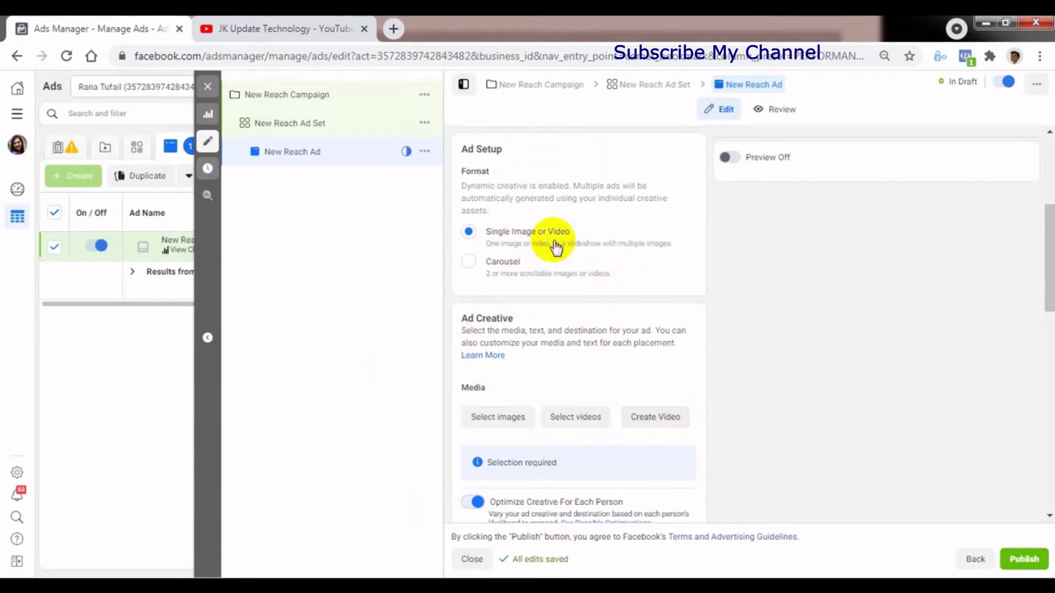
Step: View the uploaded videos of the JK Update Technology channel on YouTube and return to Ads Manager
left_click(334, 33)
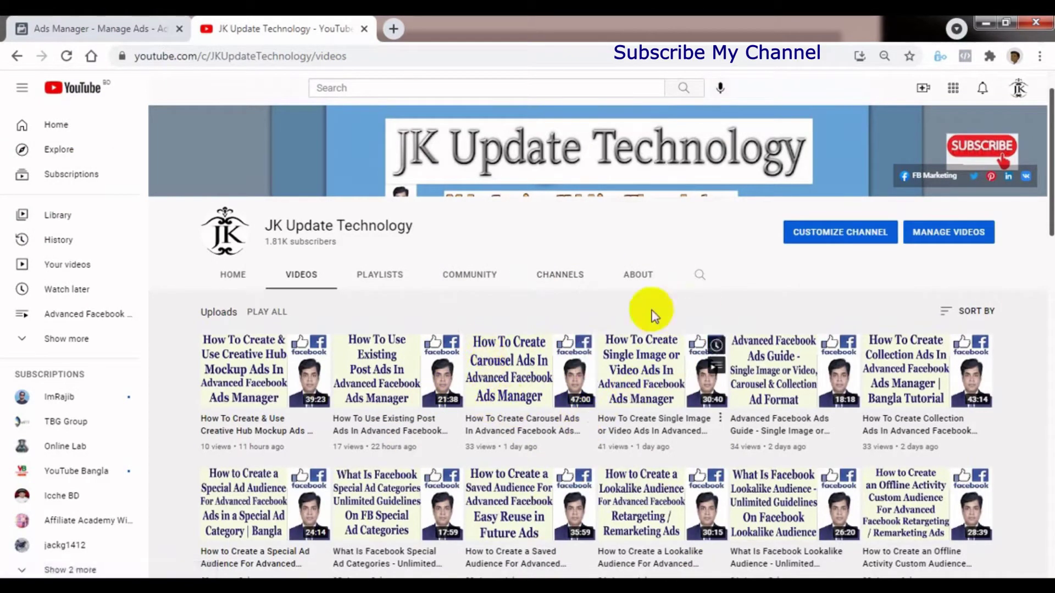
left_click(108, 28)
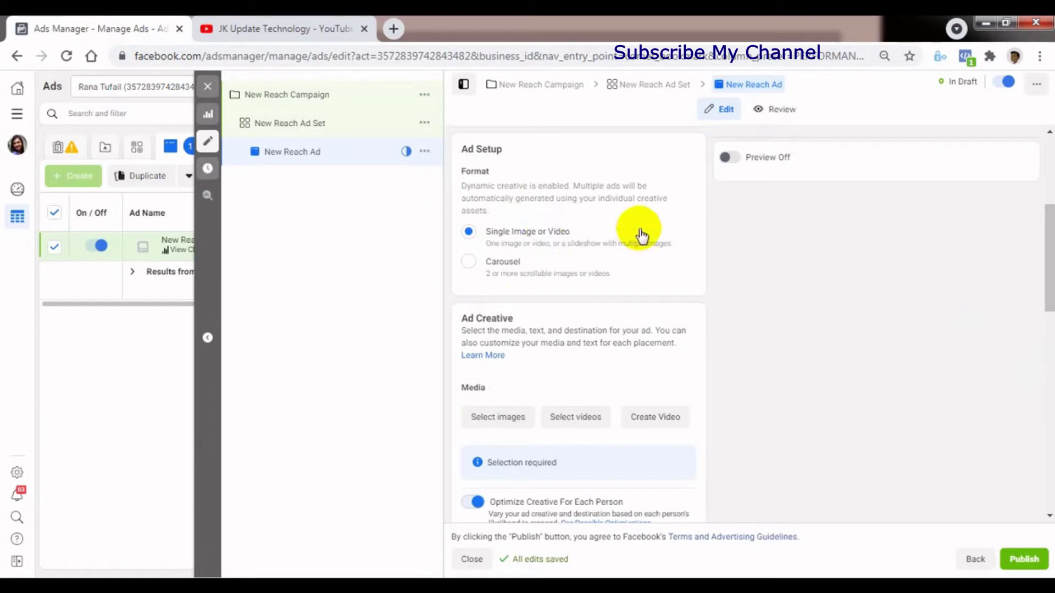
Step: Open the image selection for the media in New Reach Ad's Ad Creative section
left_click(641, 418)
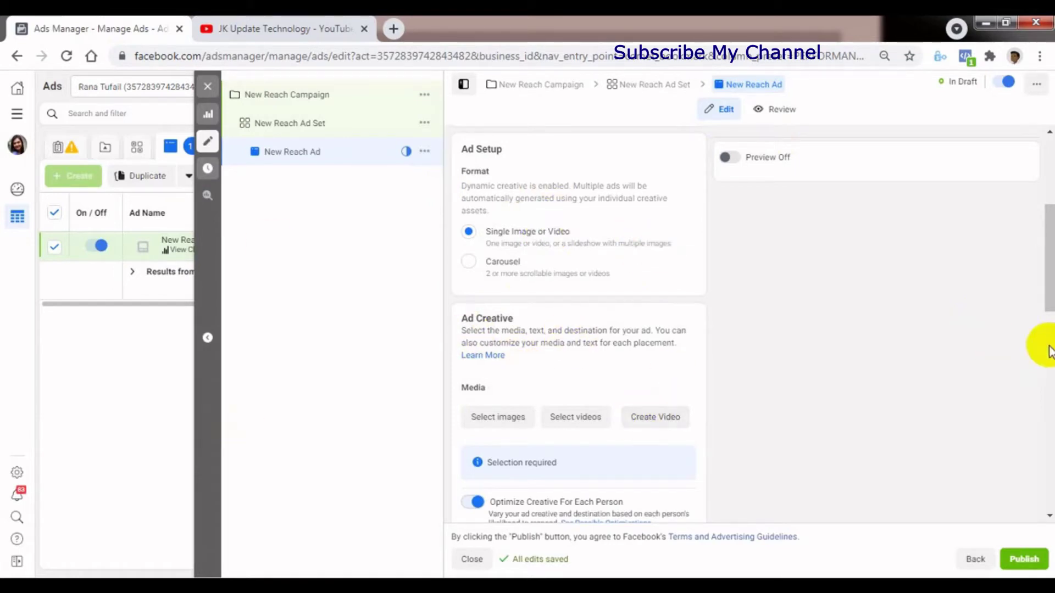
left_click_drag(1043, 291, 1047, 326)
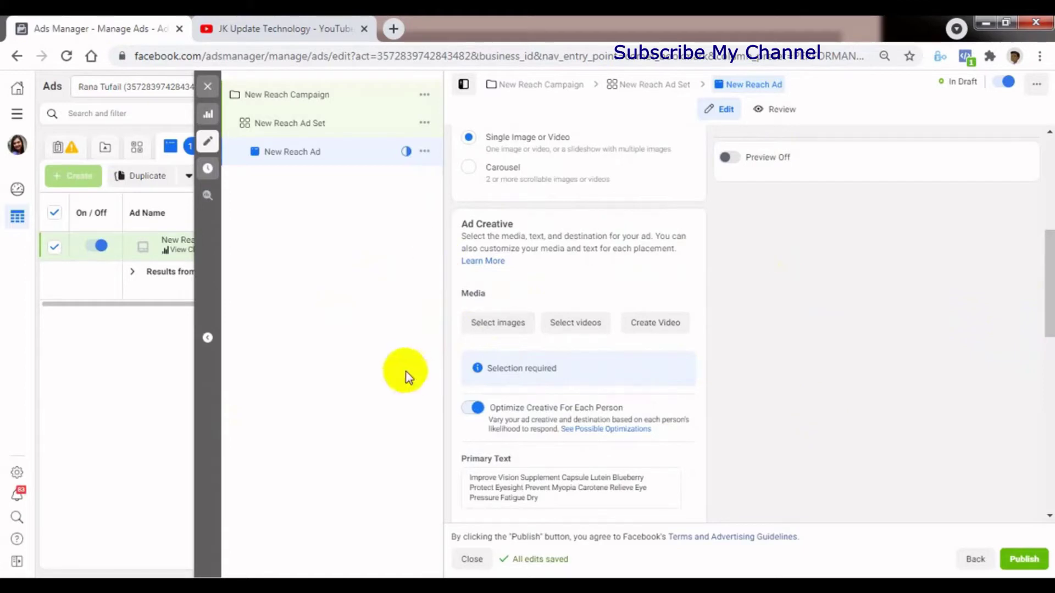
left_click(489, 330)
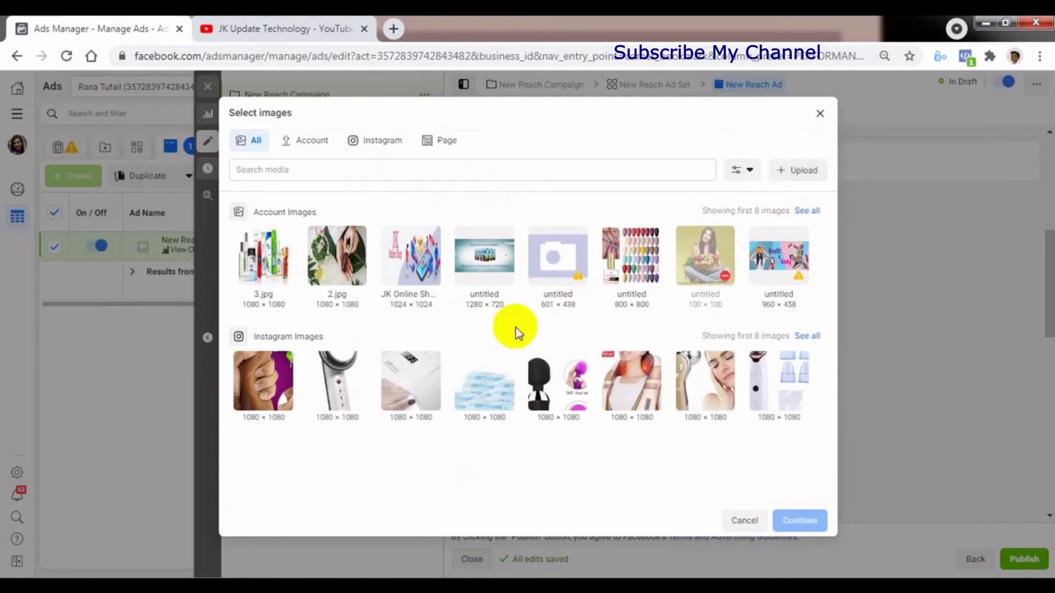
Step: Look through the Instagram, Page and Account image sources and return to the overview of all images
left_click(388, 146)
left_click(440, 144)
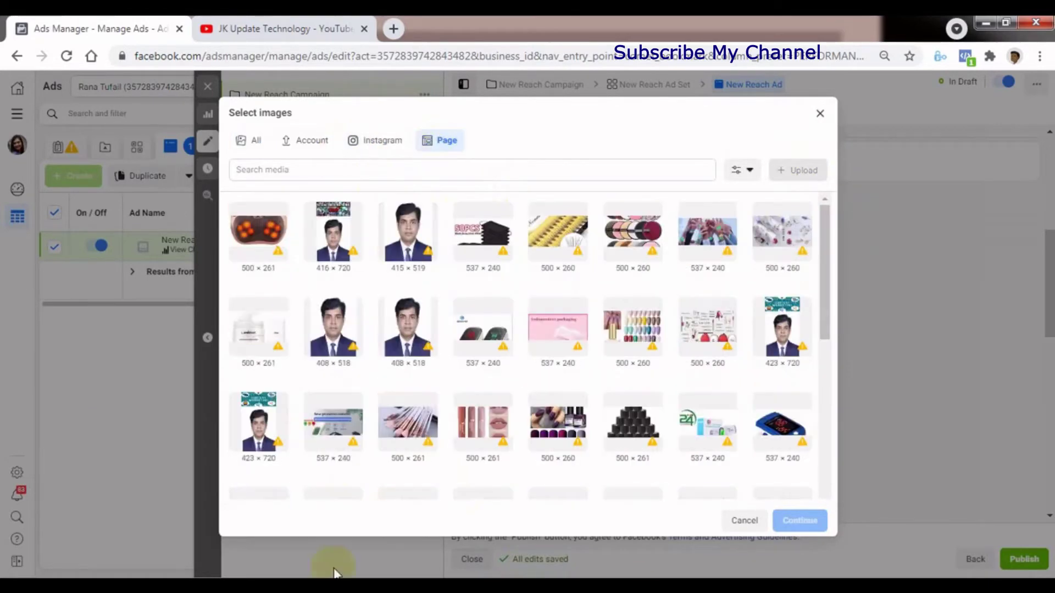
left_click(301, 143)
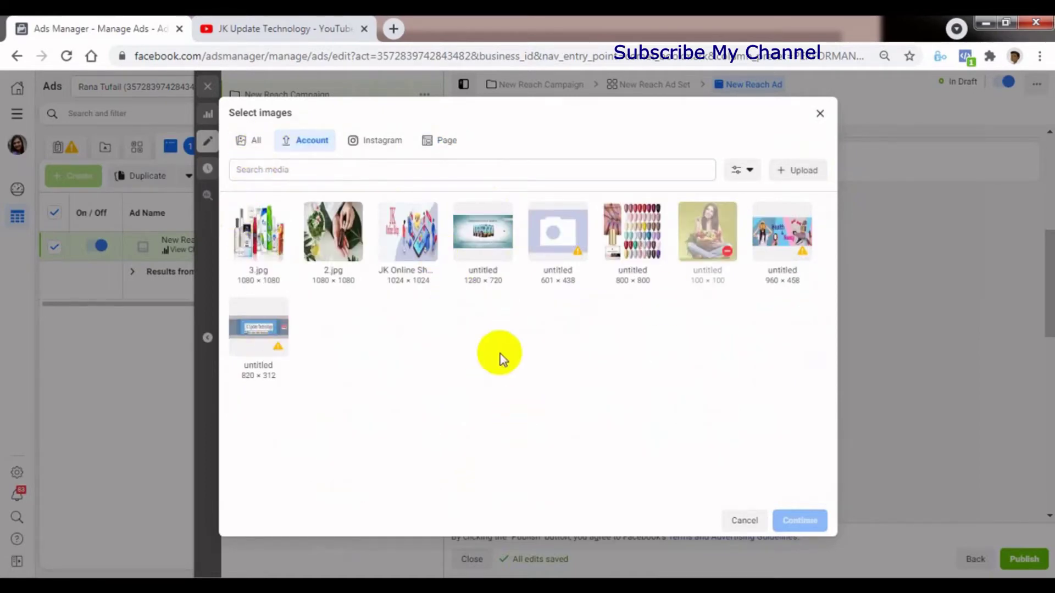
left_click(250, 141)
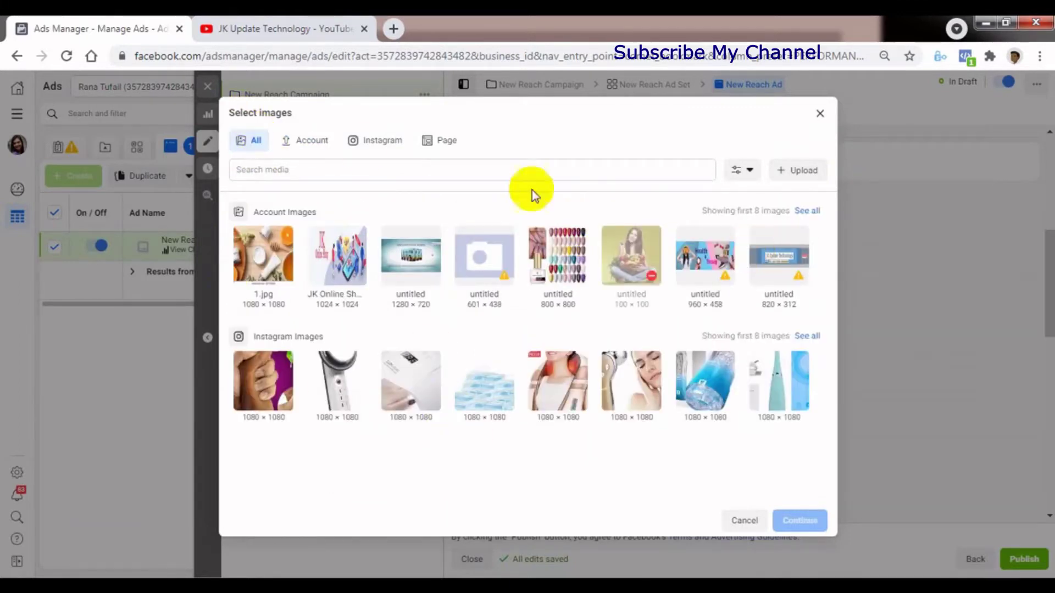
Step: Start an image upload from the computer and select images 1 to 5 in the Health-Beauty folder
left_click(791, 175)
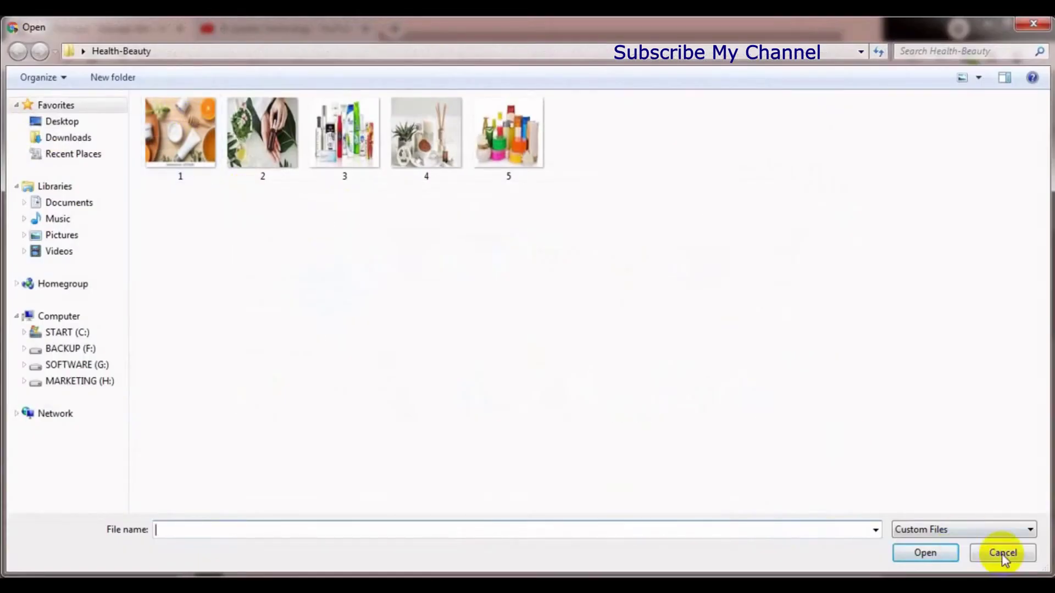
left_click(1002, 553)
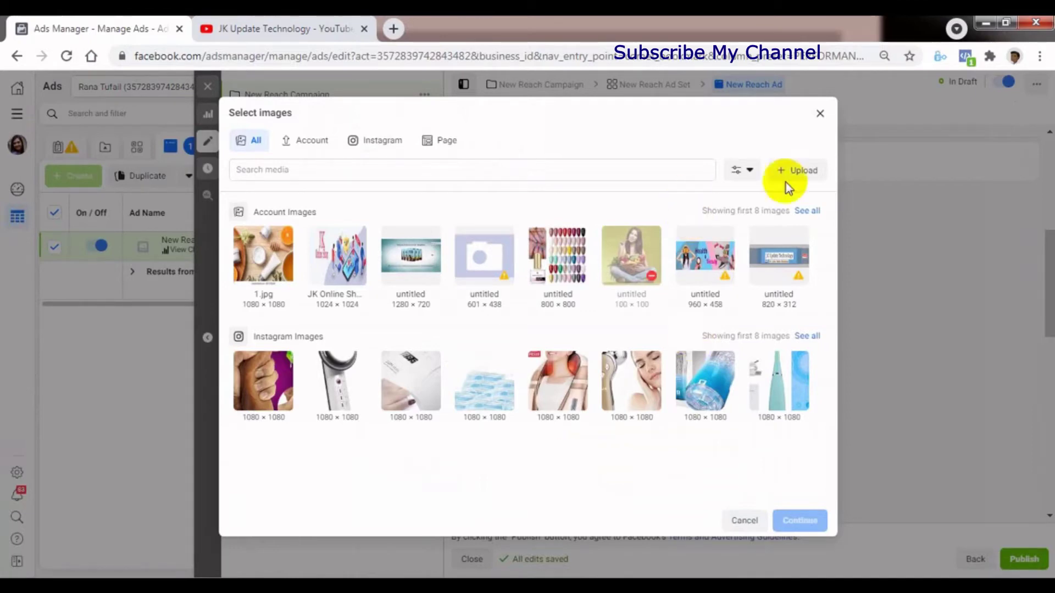
left_click(797, 171)
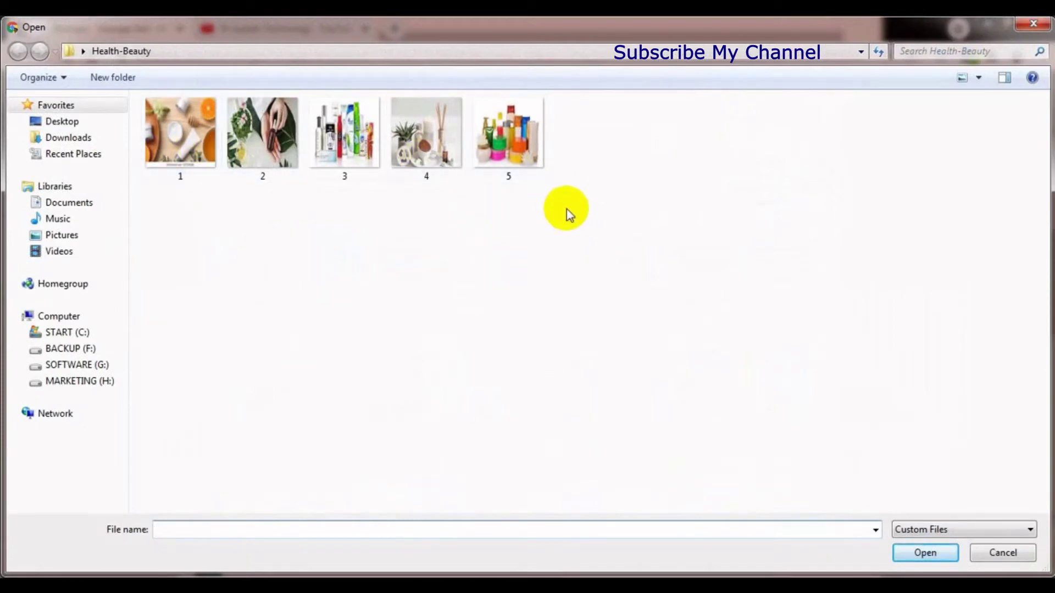
left_click_drag(566, 209, 181, 159)
left_click(223, 266)
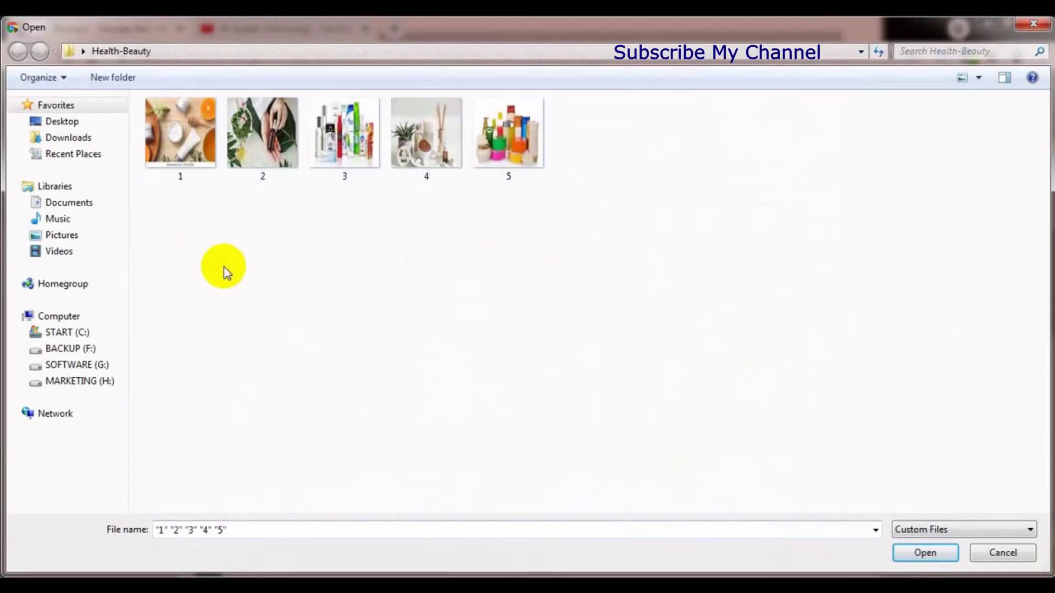